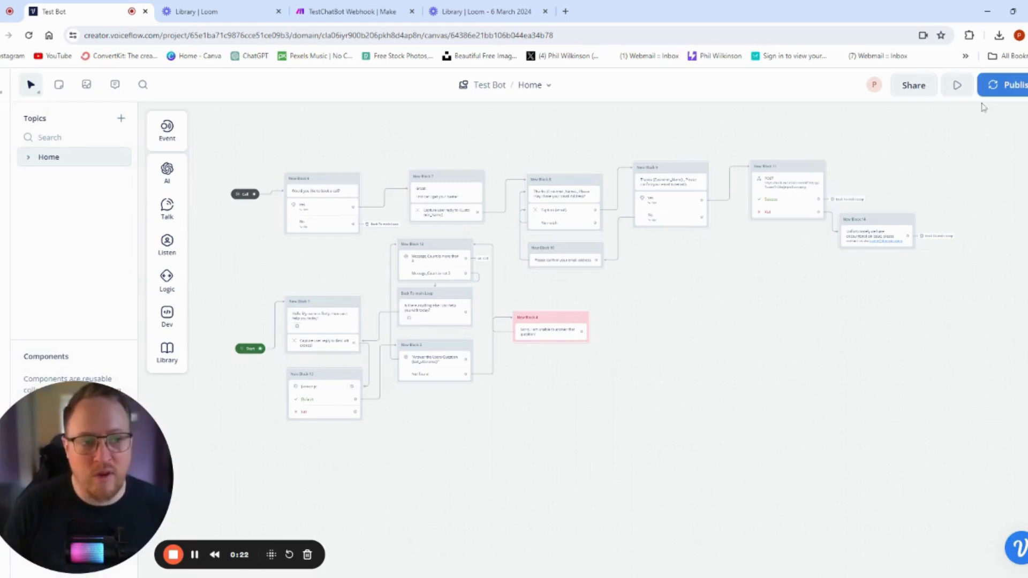
- Start a prototype test run and pan across the canvas to review the conversation flow's blocks
{"action": "left_click", "coordinate": [957, 85]}
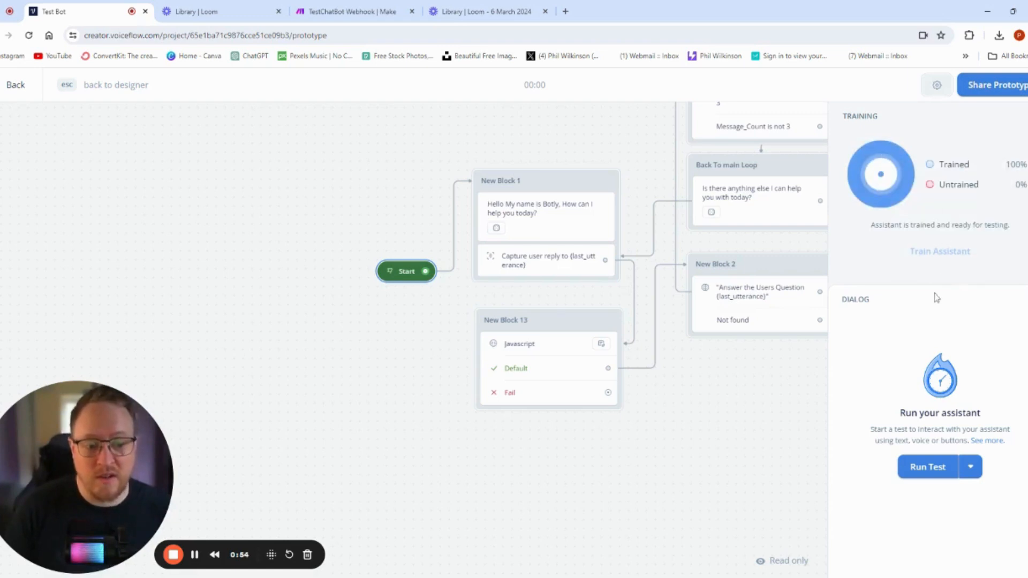
{"action": "left_click", "coordinate": [922, 473]}
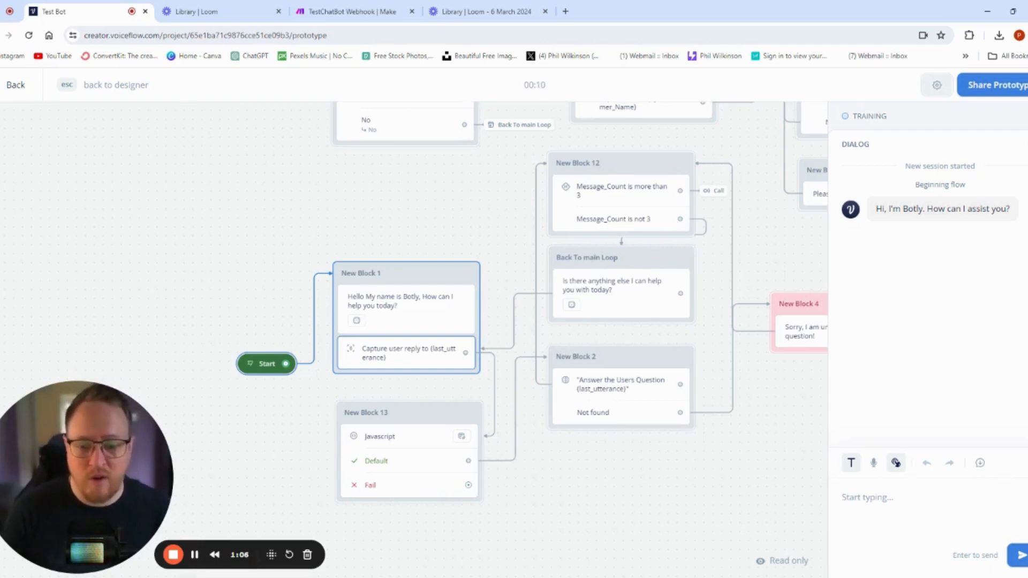
{"action": "scroll", "coordinate": [280, 229], "scroll_direction": "up", "scroll_amount": 5}
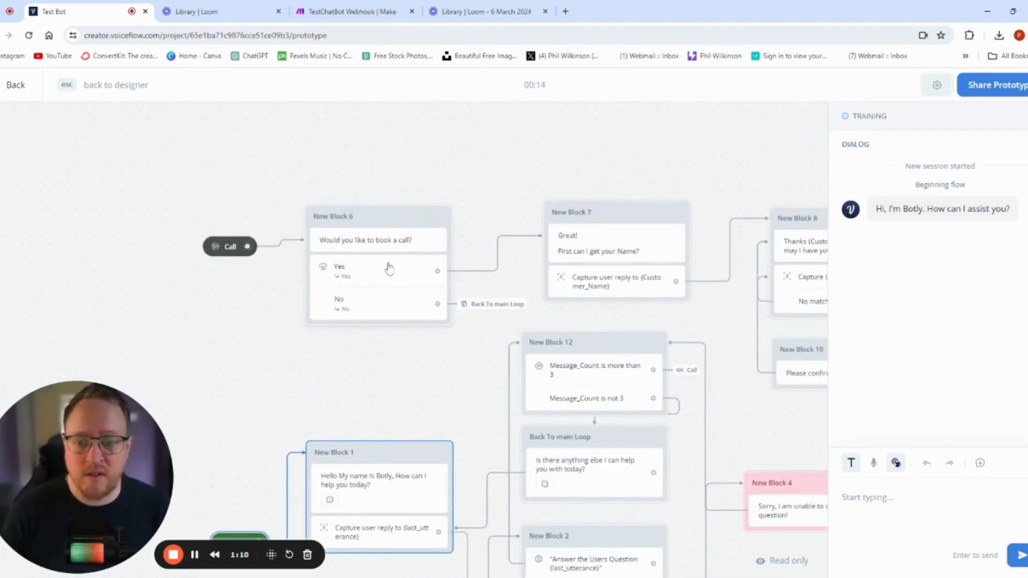
{"action": "left_click_drag", "start_coordinate": [416, 347], "coordinate": [313, 363]}
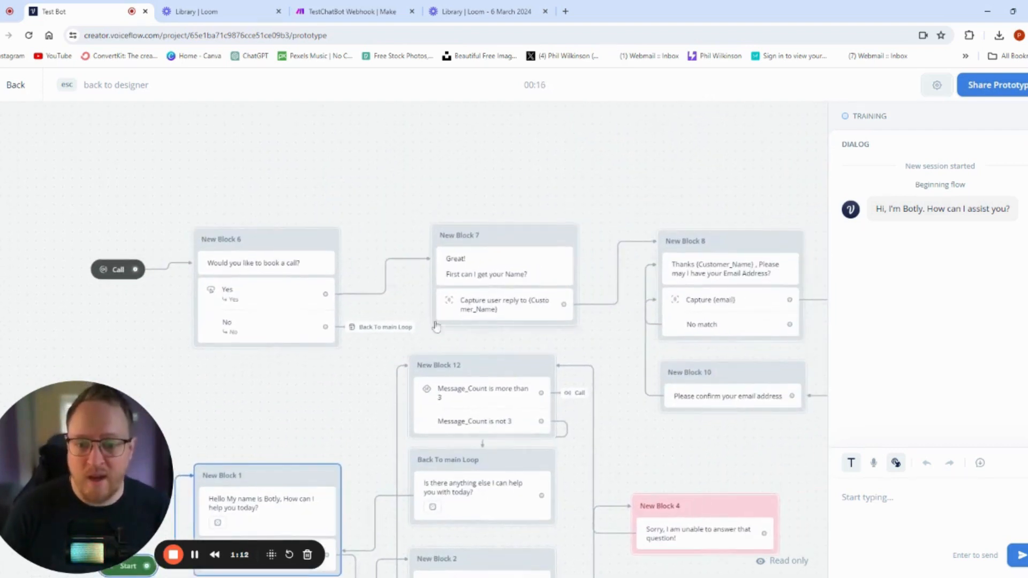
{"action": "left_click_drag", "start_coordinate": [586, 194], "coordinate": [456, 184]}
{"action": "left_click_drag", "start_coordinate": [576, 174], "coordinate": [483, 176]}
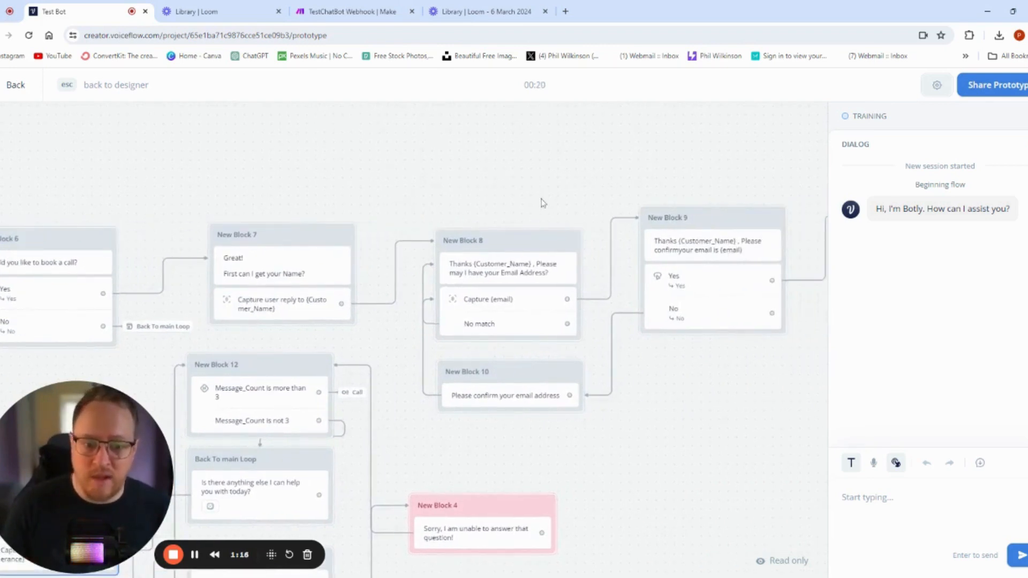
{"action": "left_click_drag", "start_coordinate": [717, 174], "coordinate": [524, 211]}
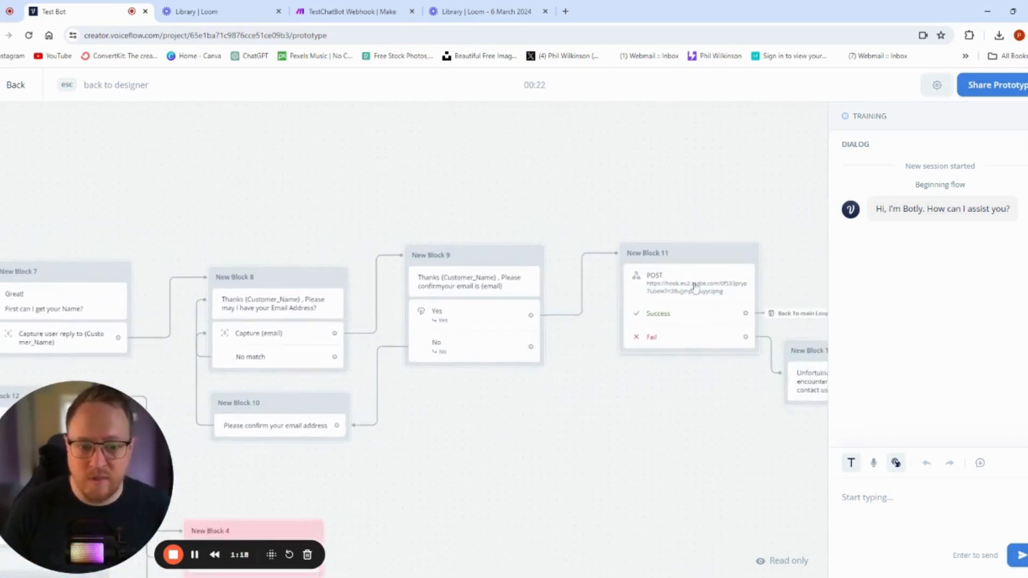
{"action": "left_click_drag", "start_coordinate": [693, 285], "coordinate": [553, 376]}
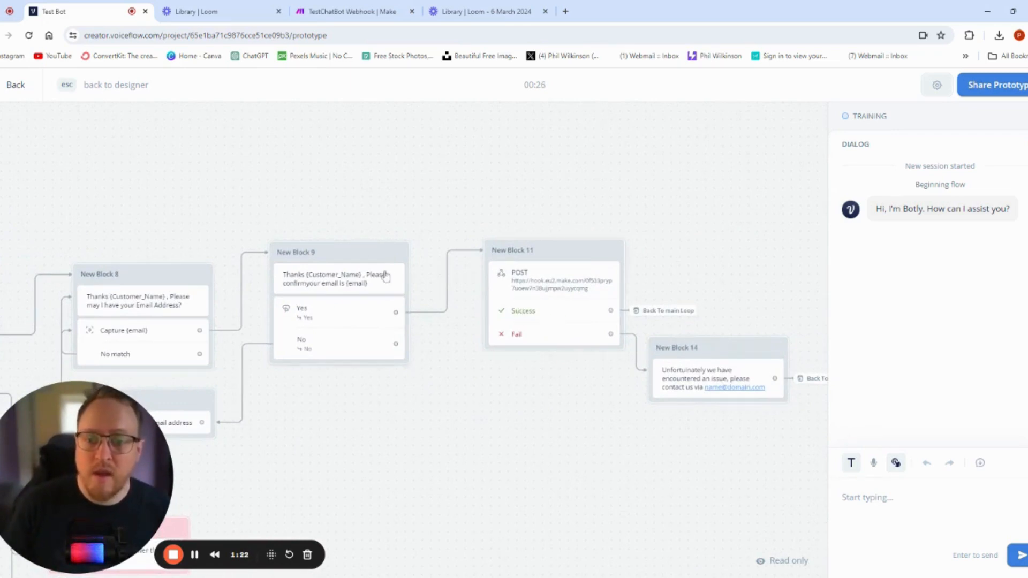
{"action": "scroll", "coordinate": [592, 431], "scroll_direction": "down", "scroll_amount": 1}
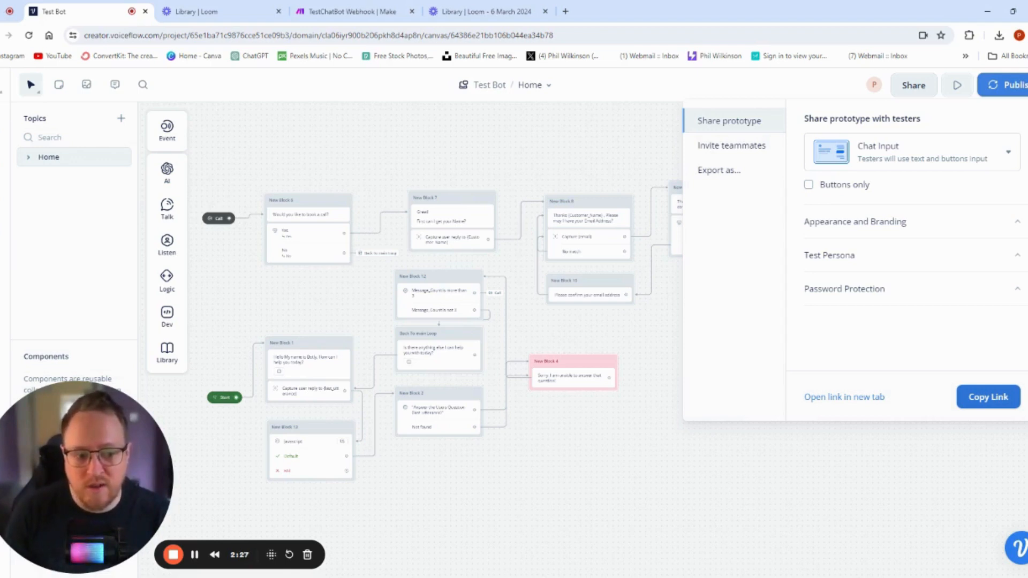
- Open the shared prototype link in a new tab and start a conversation with Test Bot
{"action": "left_click", "coordinate": [1000, 399]}
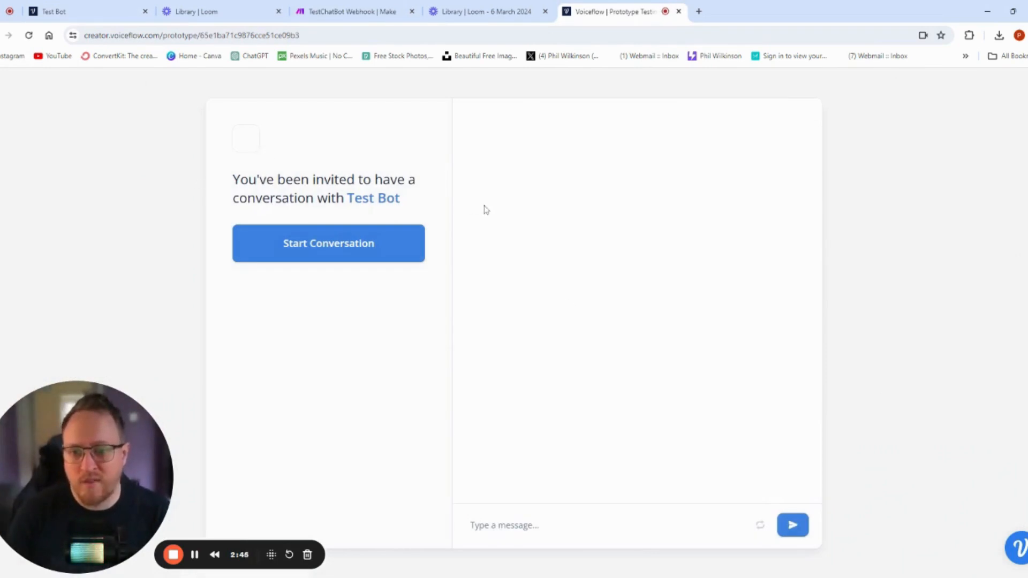
{"action": "left_click", "coordinate": [291, 248]}
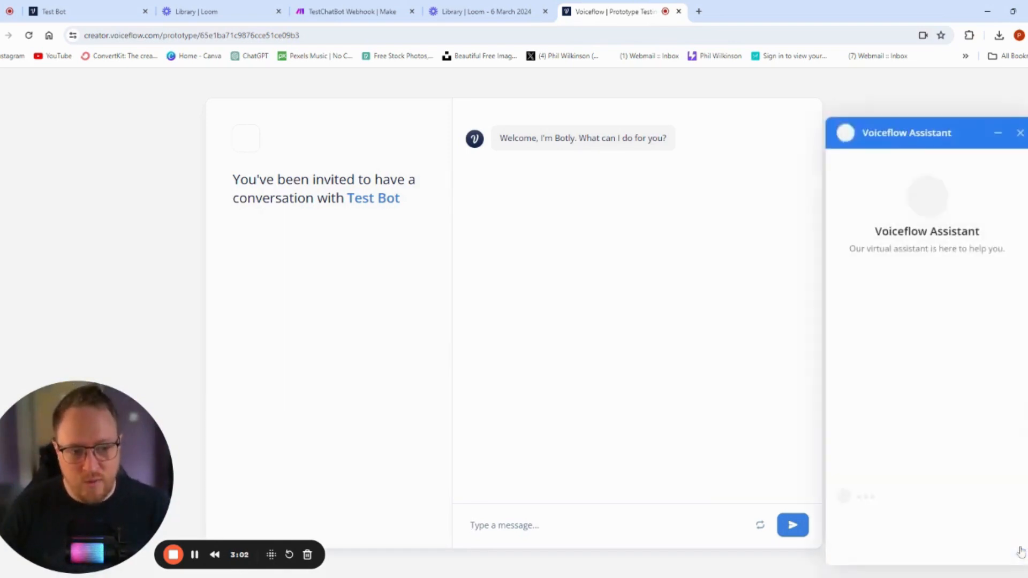
- Close the prototype chat widget and tab, returning to the designer canvas with the share panel closed
{"action": "left_click", "coordinate": [1017, 548]}
{"action": "left_click", "coordinate": [999, 132]}
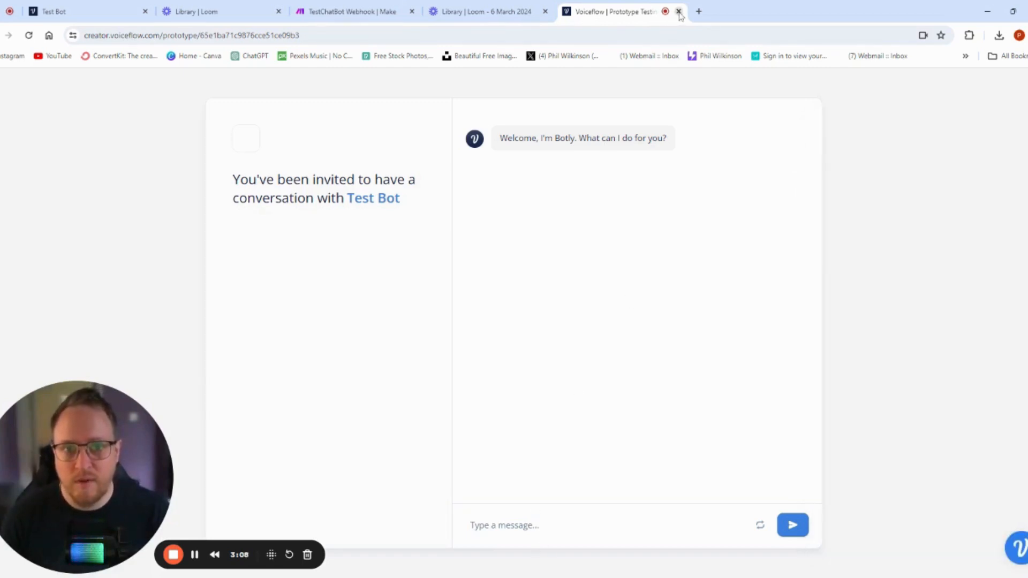
{"action": "left_click", "coordinate": [679, 11]}
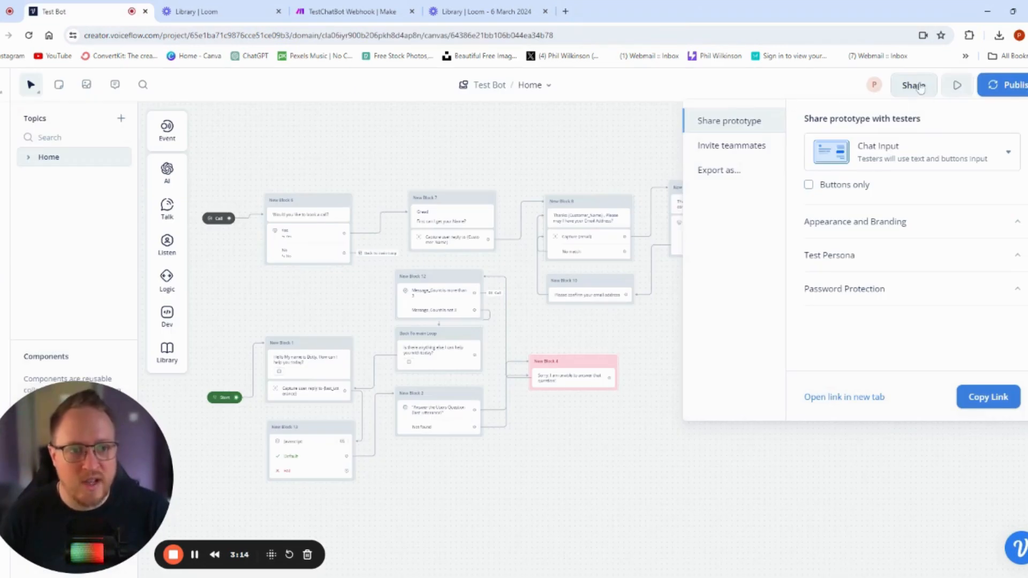
{"action": "left_click", "coordinate": [616, 138]}
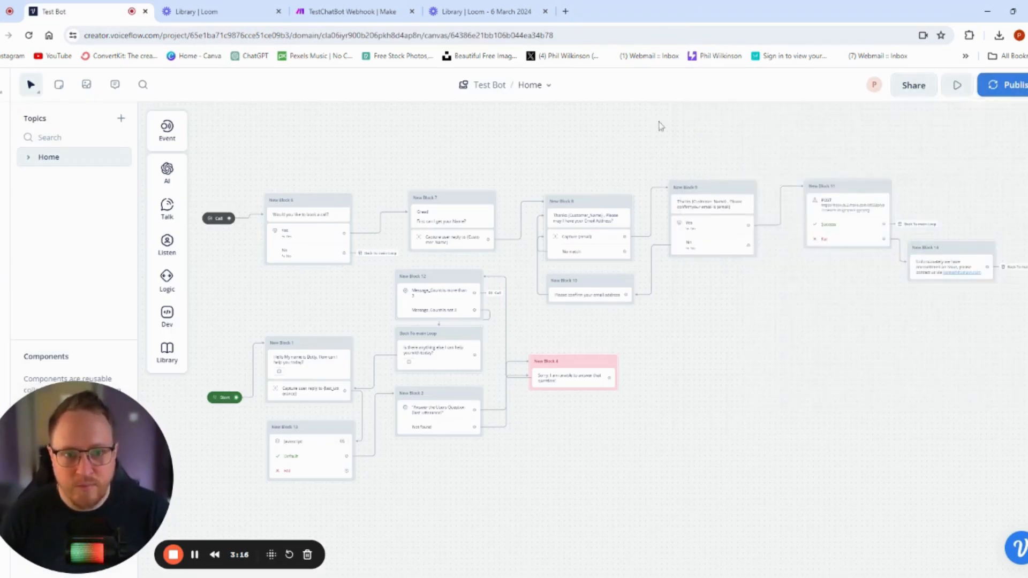
- Publish the assistant to production with the version name Version1 TestChatbot
{"action": "left_click", "coordinate": [1017, 87]}
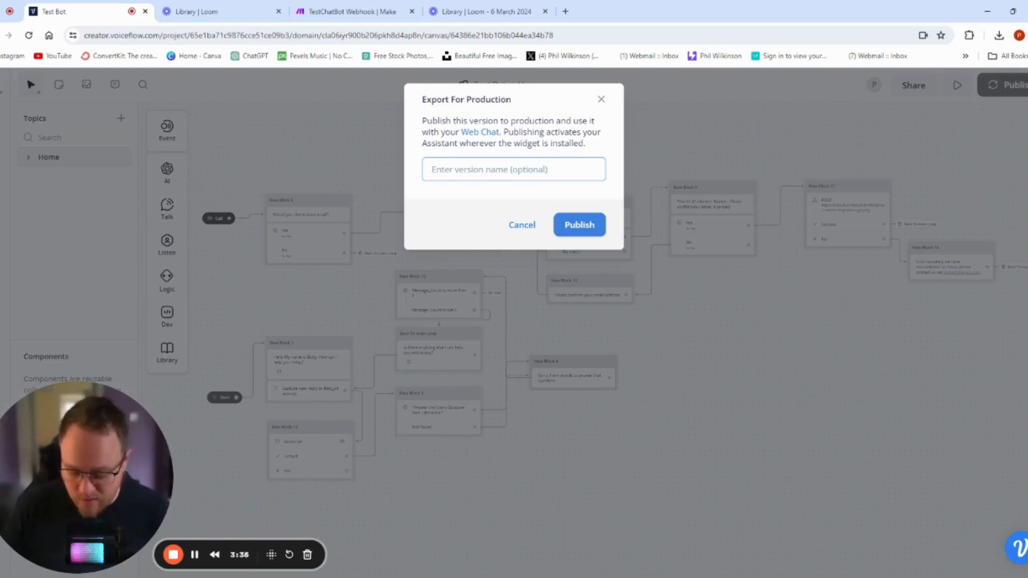
{"action": "type", "text": "Version1"}
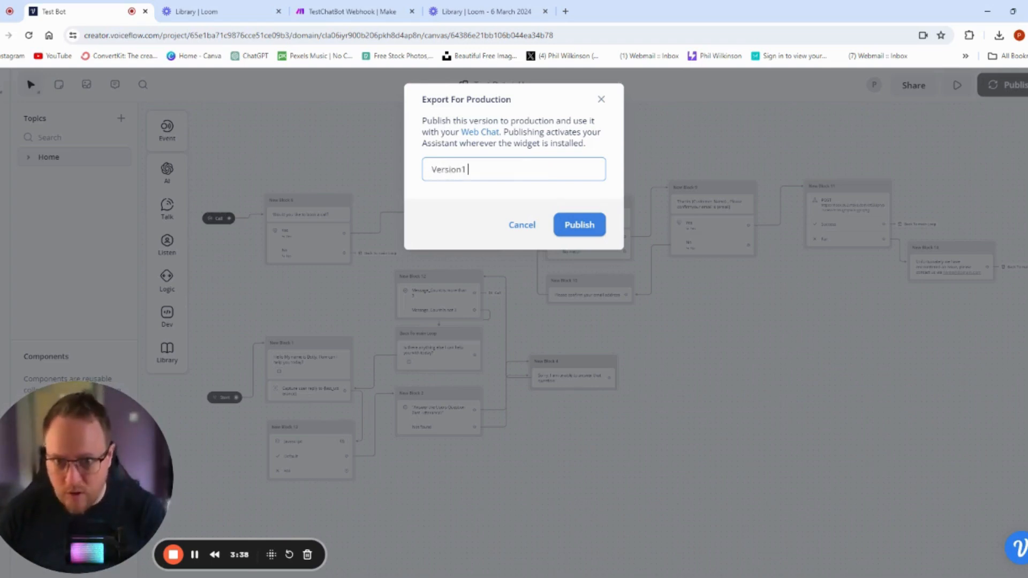
{"action": "type", "text": " TestChatbot"}
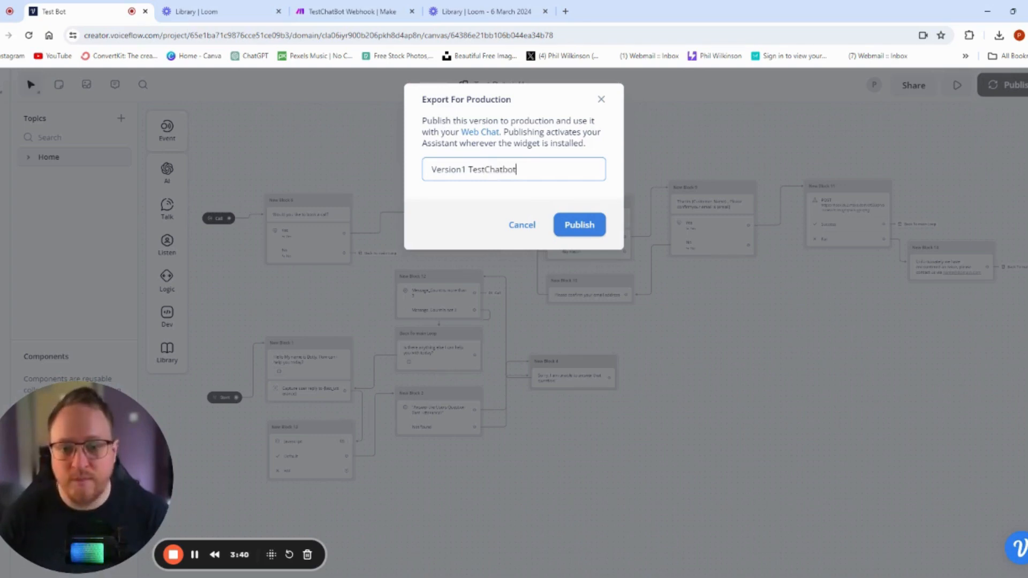
{"action": "left_click", "coordinate": [571, 224]}
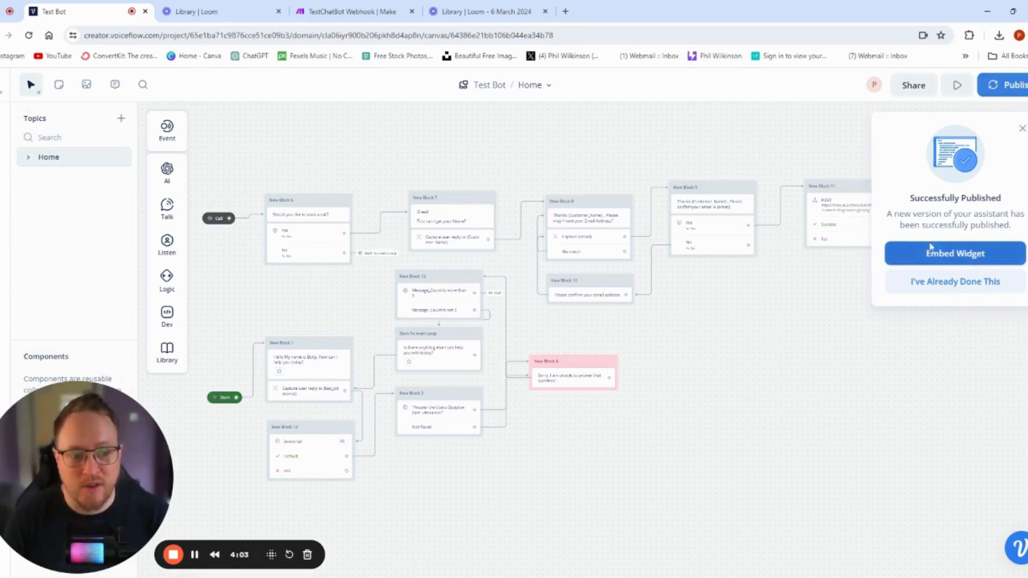
- Open the web chat widget embed settings and review its General and Appearance sections
{"action": "left_click", "coordinate": [1003, 259]}
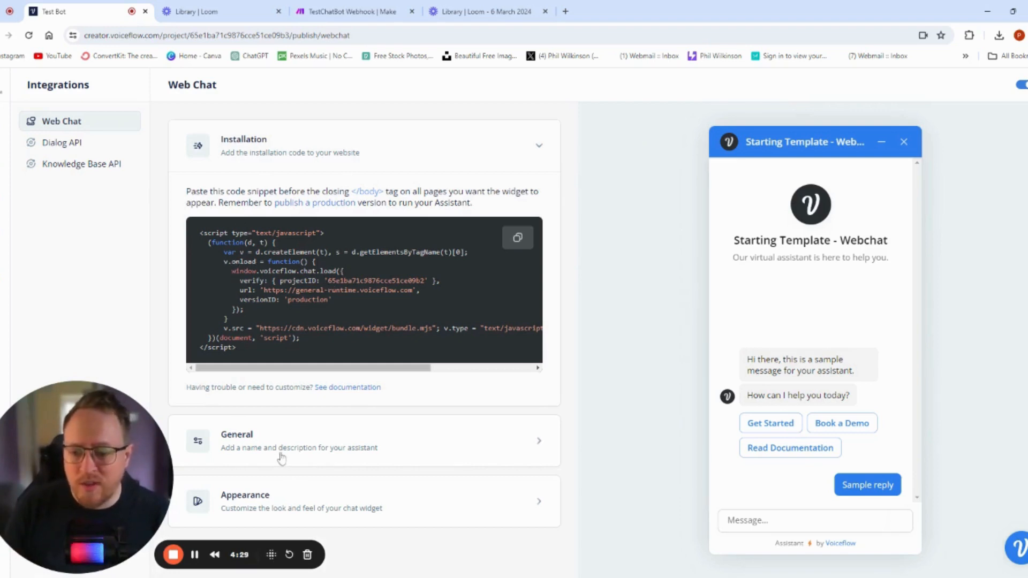
{"action": "left_click", "coordinate": [504, 442]}
{"action": "scroll", "coordinate": [476, 431], "scroll_direction": "down", "scroll_amount": 4}
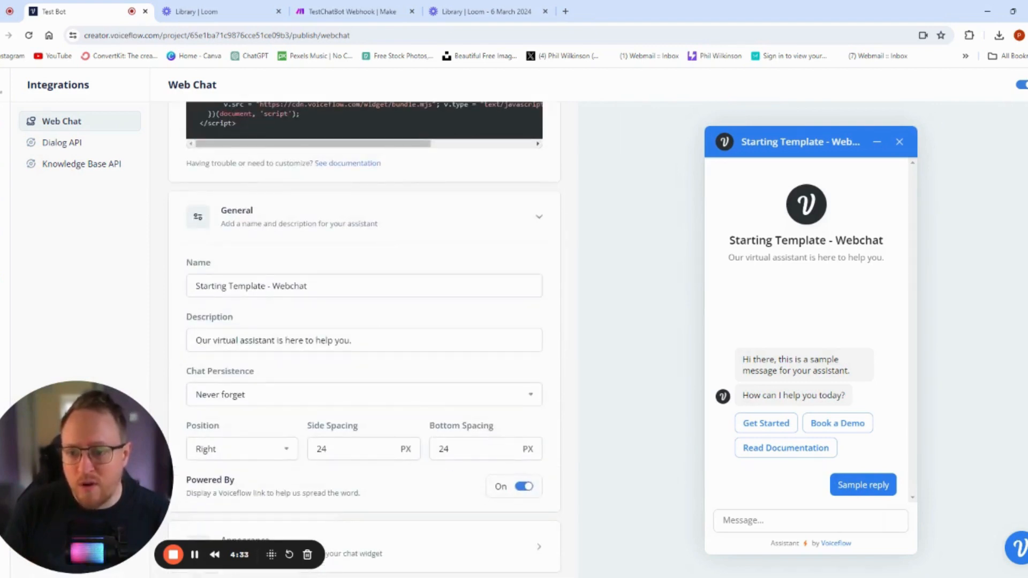
{"action": "scroll", "coordinate": [365, 337], "scroll_direction": "down", "scroll_amount": 1}
{"action": "left_click", "coordinate": [533, 208]}
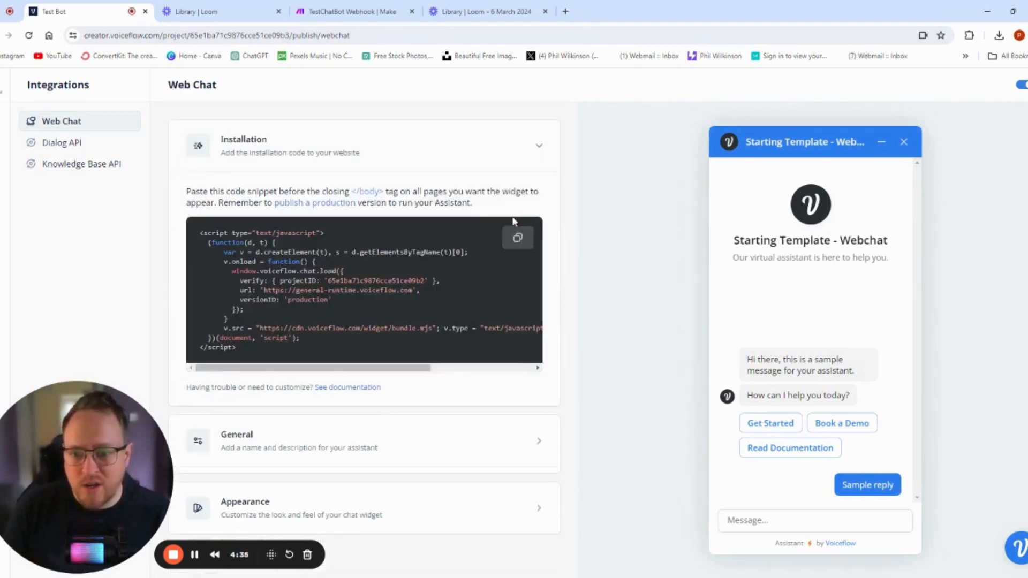
{"action": "left_click", "coordinate": [539, 496]}
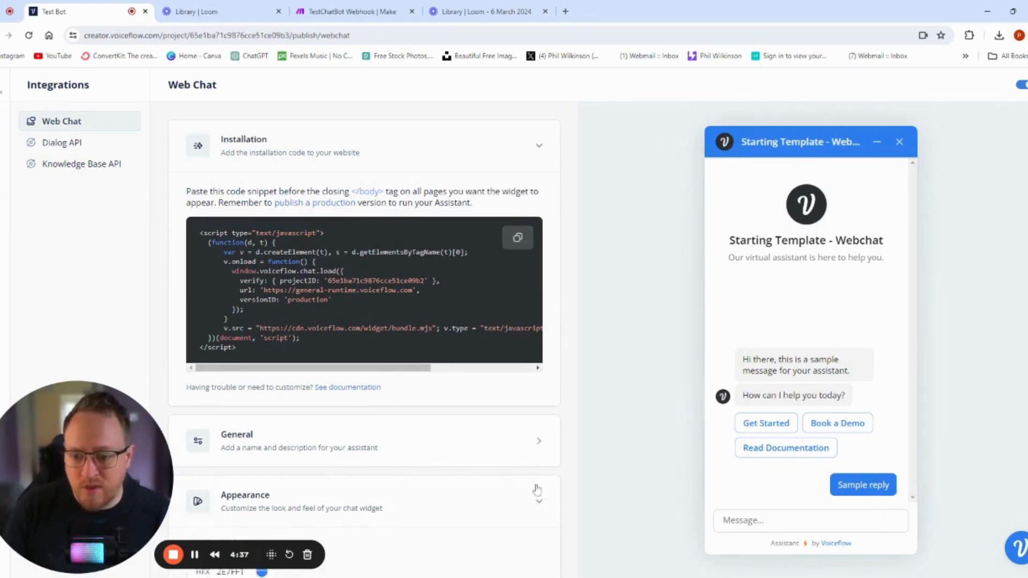
{"action": "scroll", "coordinate": [485, 454], "scroll_direction": "down", "scroll_amount": 5}
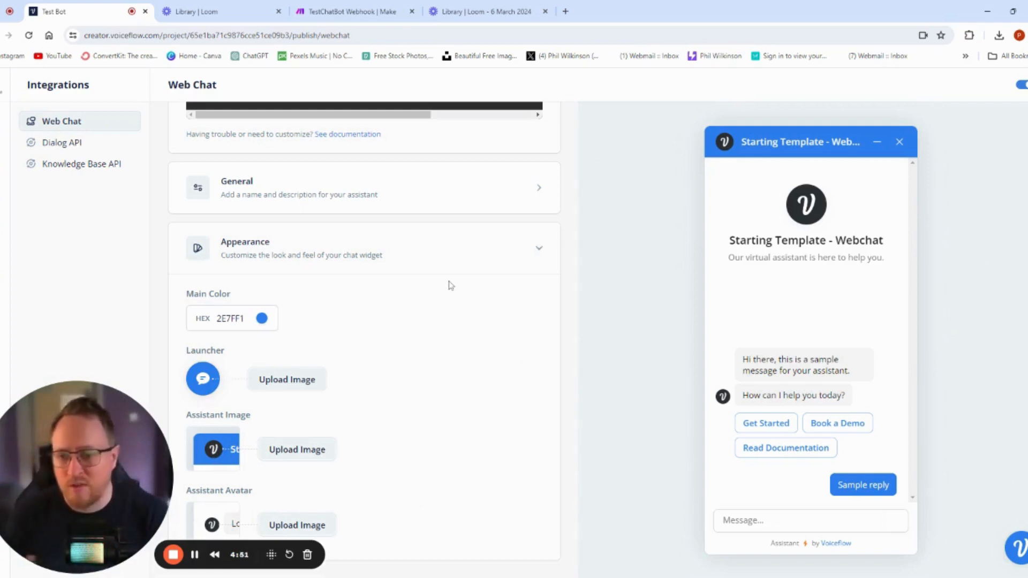
{"action": "scroll", "coordinate": [436, 254], "scroll_direction": "up", "scroll_amount": 5}
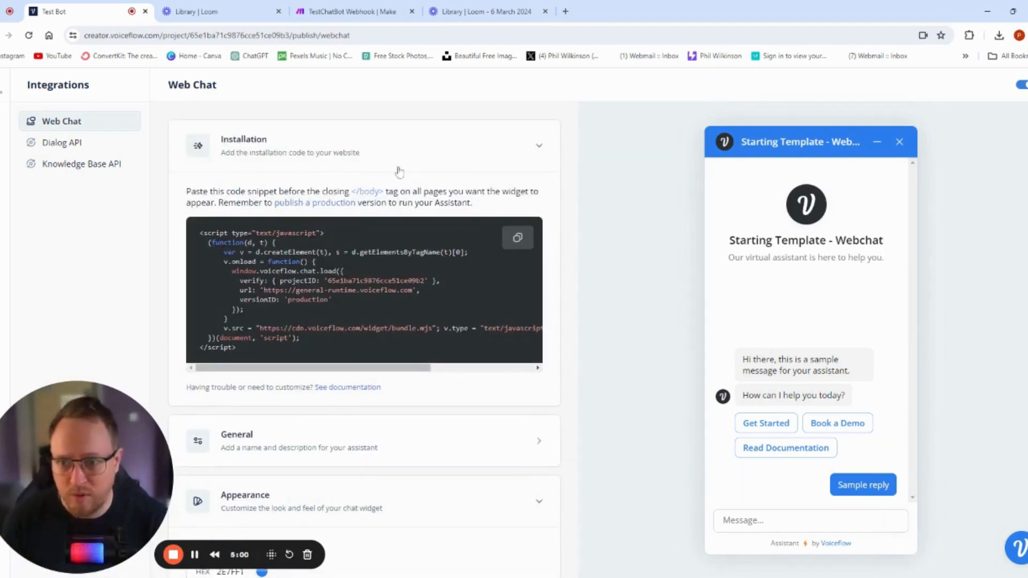
- Copy the widget installation code and paste it into a new Custom HTML block on the WordPress TestChatbot page
{"action": "left_click", "coordinate": [517, 239]}
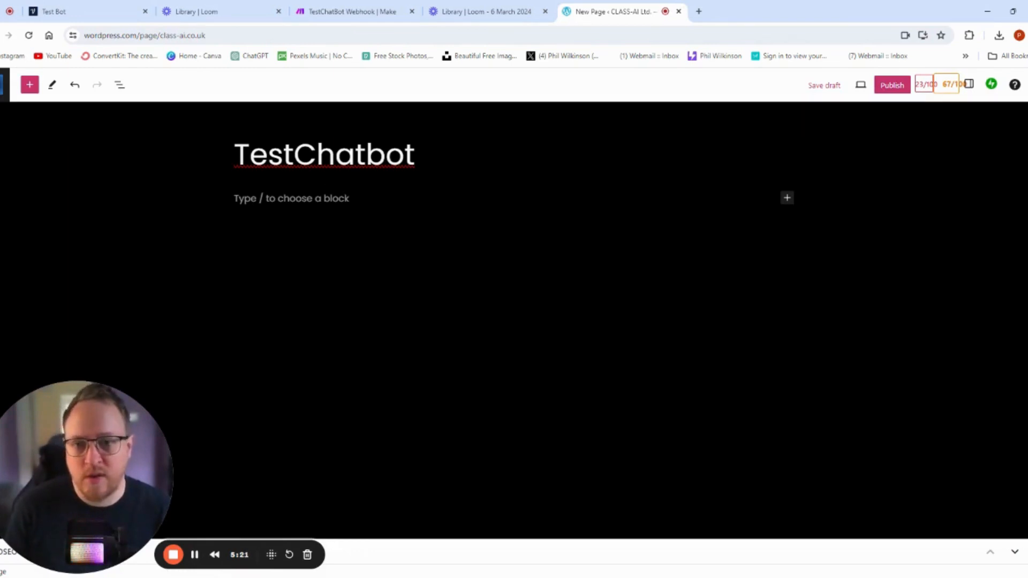
{"action": "left_click", "coordinate": [500, 199]}
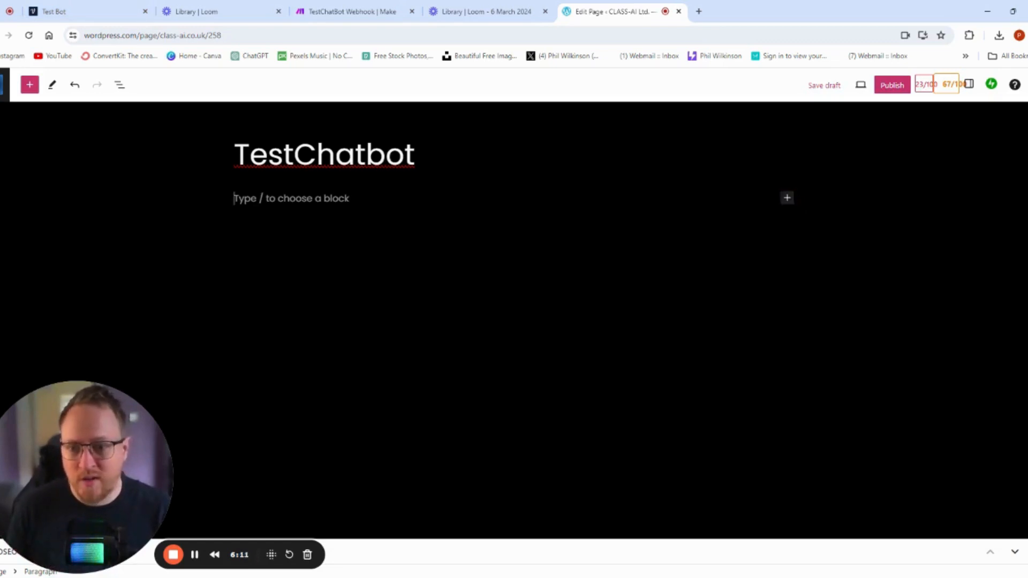
{"action": "left_click", "coordinate": [787, 198]}
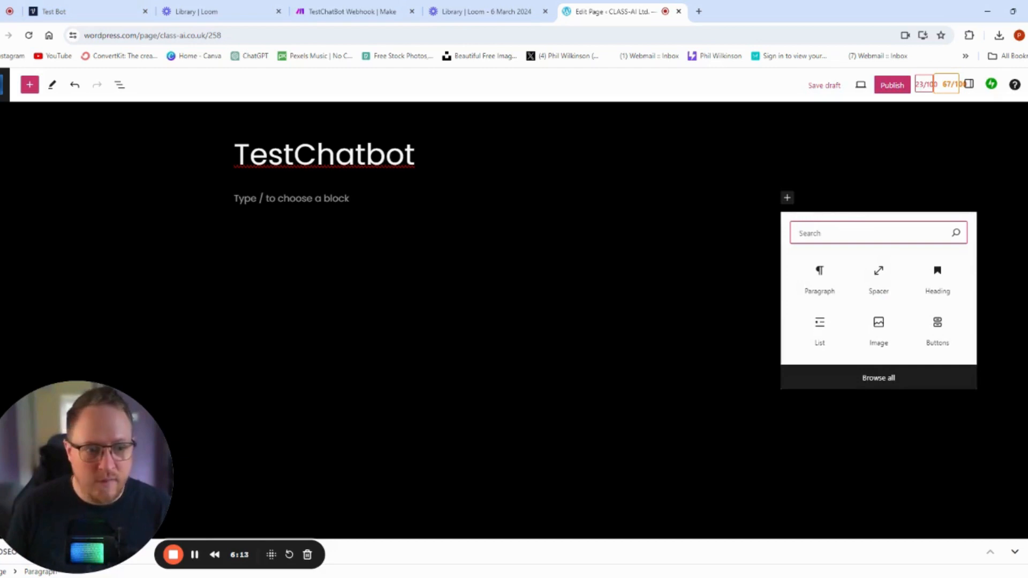
{"action": "type", "text": "html"}
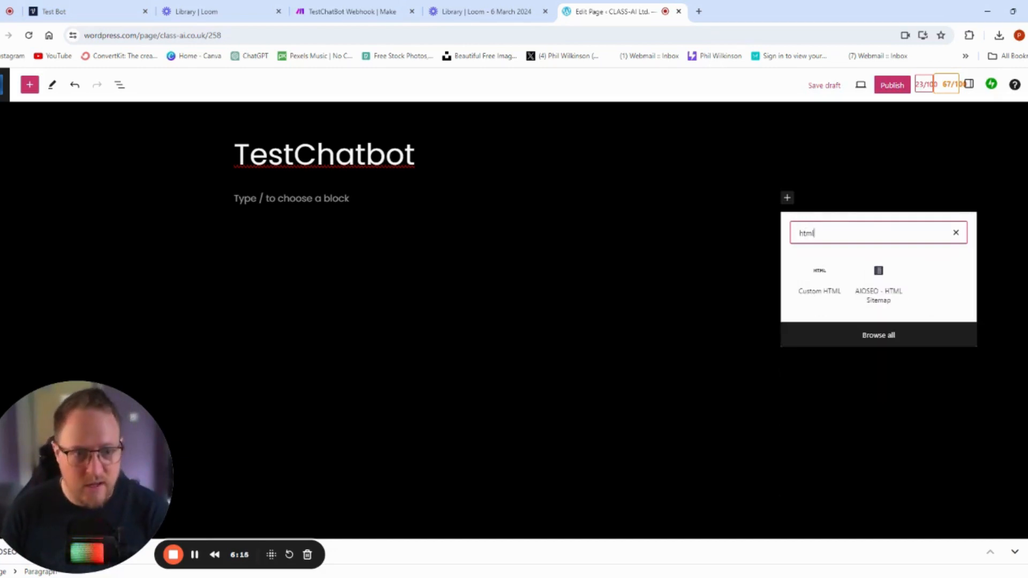
{"action": "left_click", "coordinate": [820, 280]}
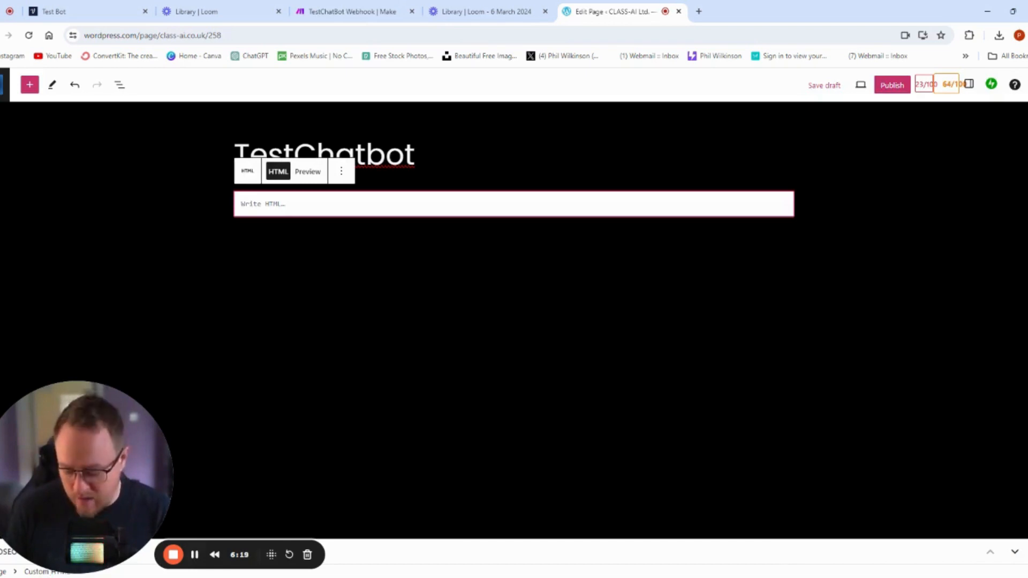
{"action": "key", "text": "ctrl+v"}
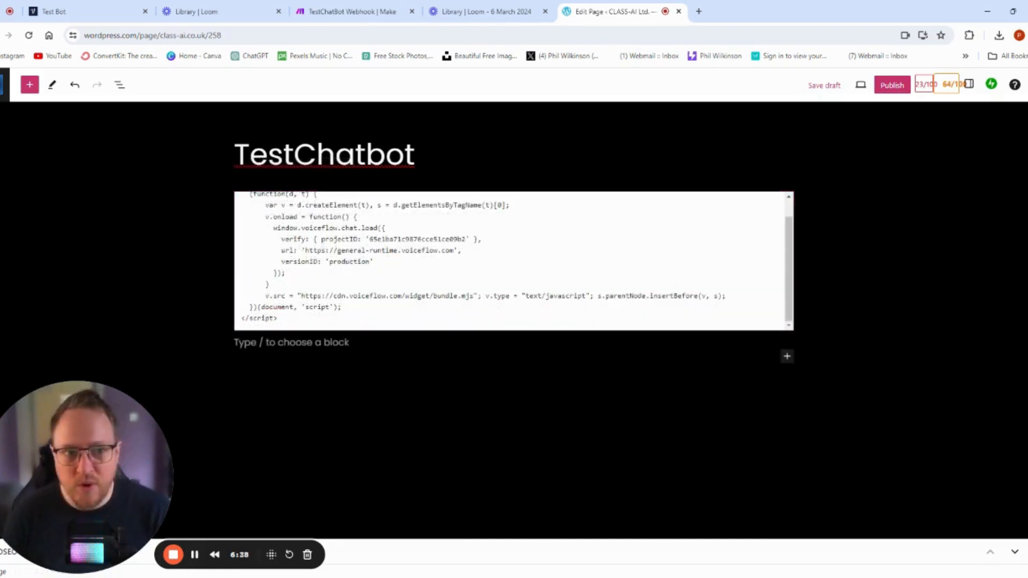
- Publish the TestChatbot page and open the live page
{"action": "left_click", "coordinate": [892, 88]}
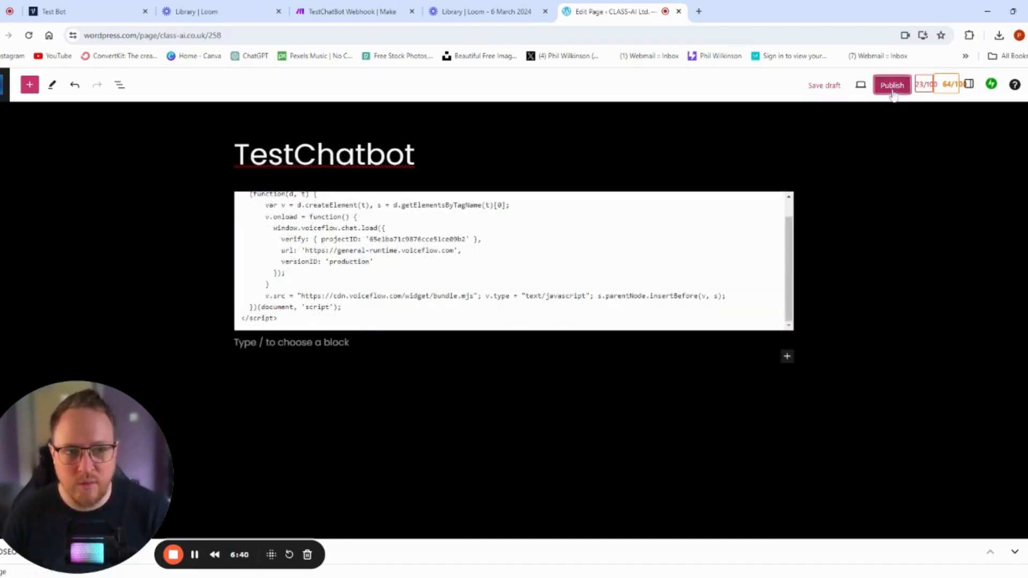
{"action": "left_click", "coordinate": [945, 89]}
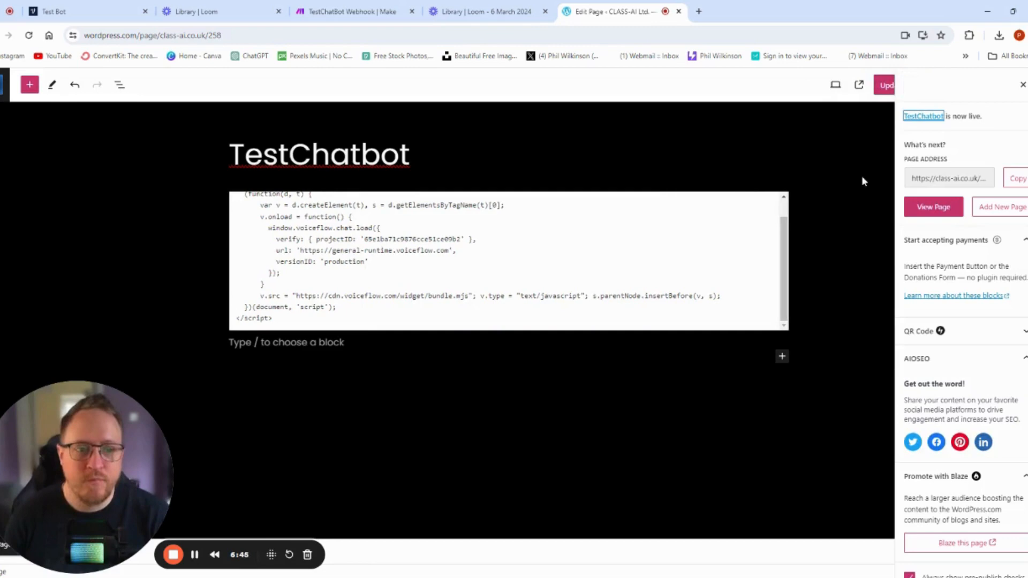
{"action": "left_click", "coordinate": [934, 206]}
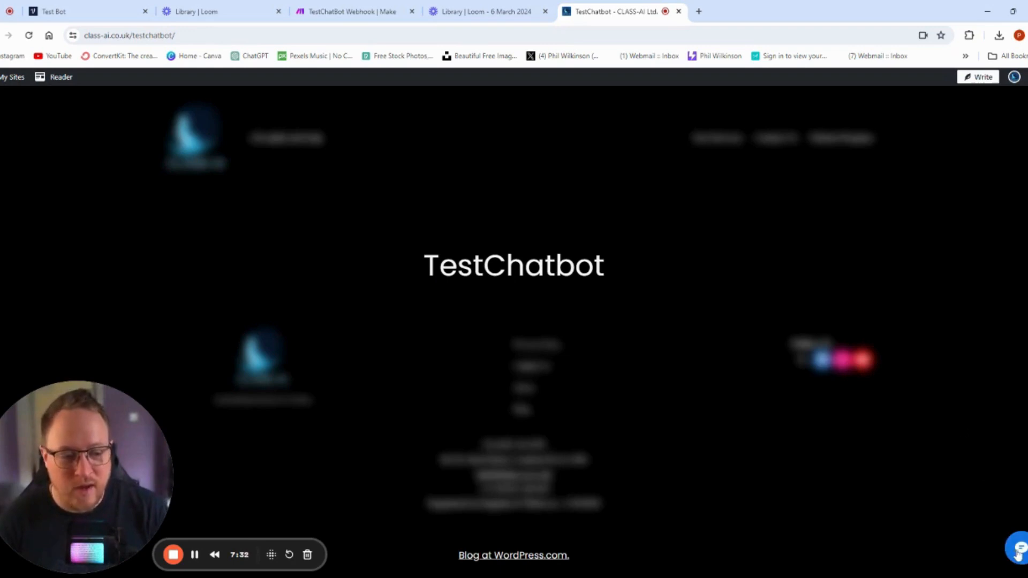
- Open the chat widget on the live page and start a new chat
{"action": "left_click", "coordinate": [1018, 554]}
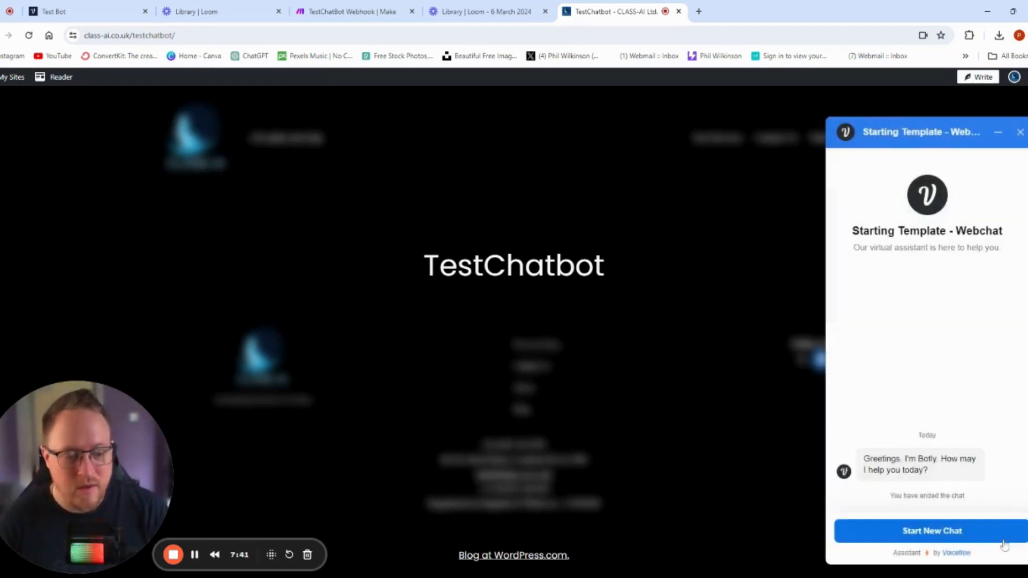
{"action": "left_click", "coordinate": [929, 532]}
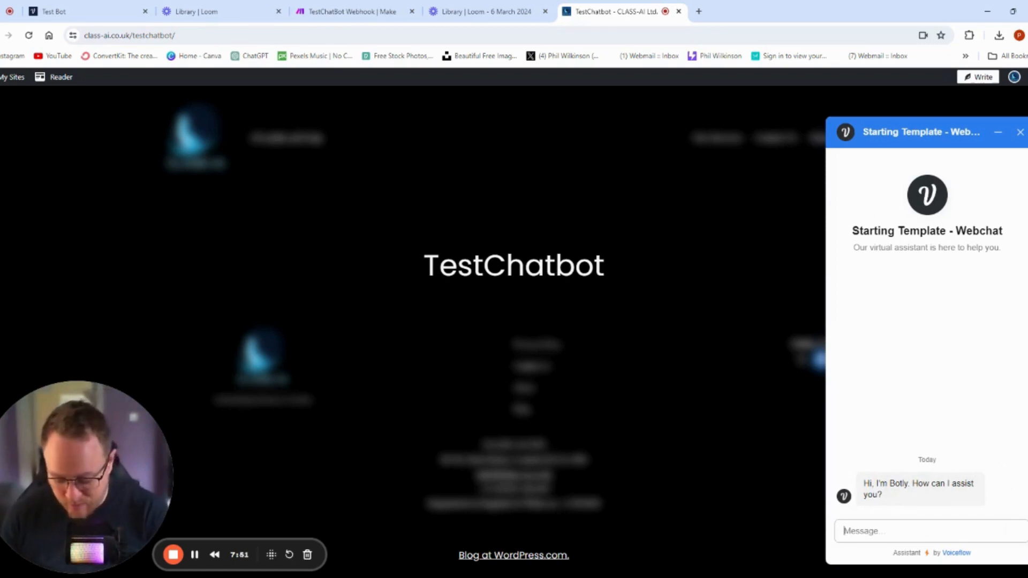
- Send the message "book a call" to the chatbot and answer Yes to the booking question
{"action": "type", "text": "book a call"}
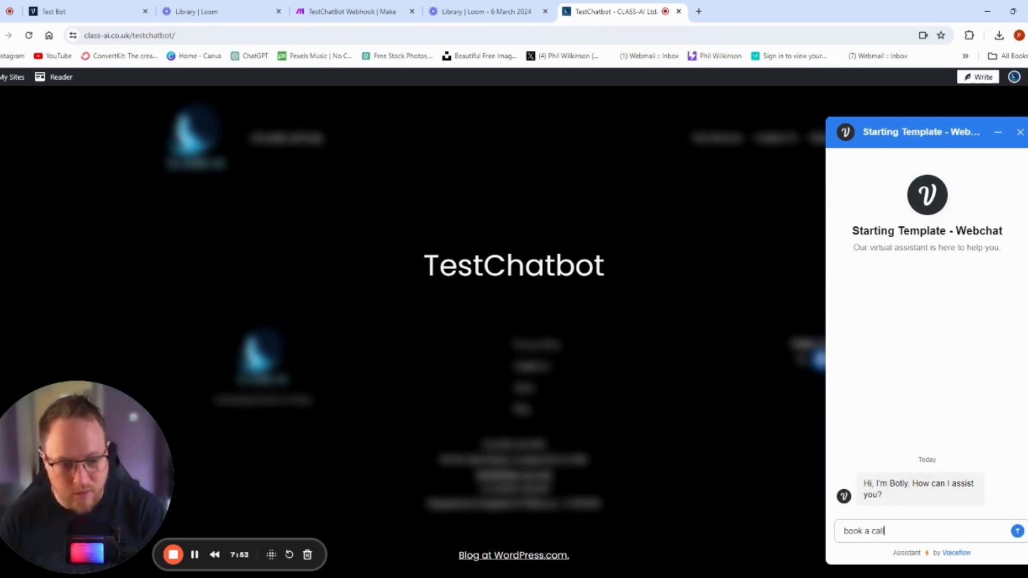
{"action": "key", "text": "Return"}
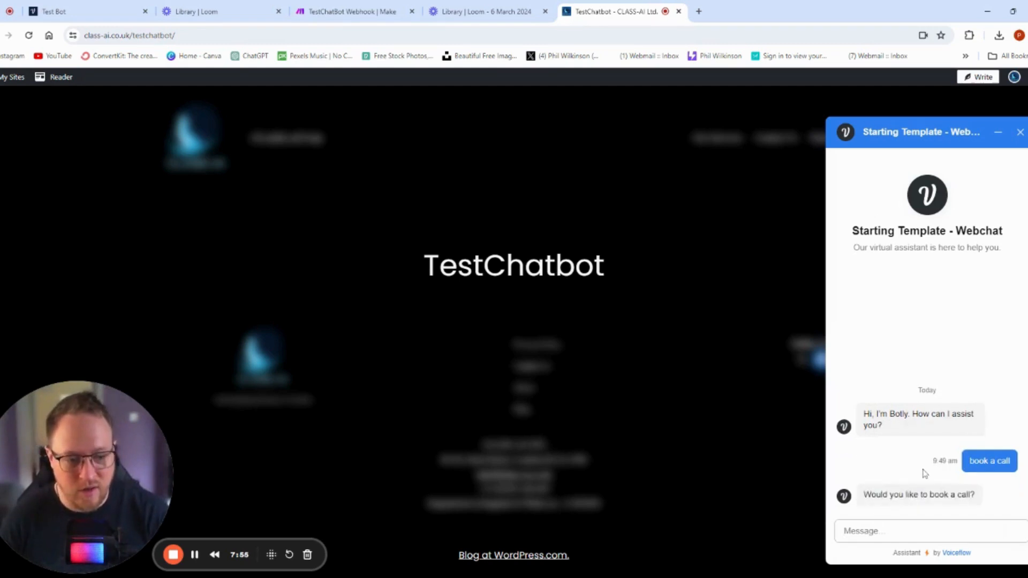
{"action": "left_click", "coordinate": [871, 491]}
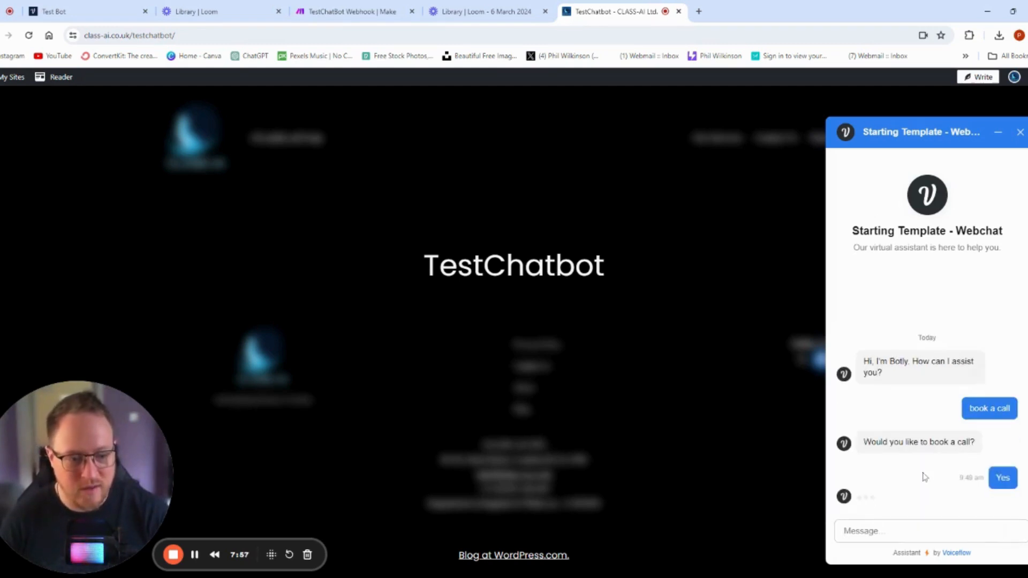